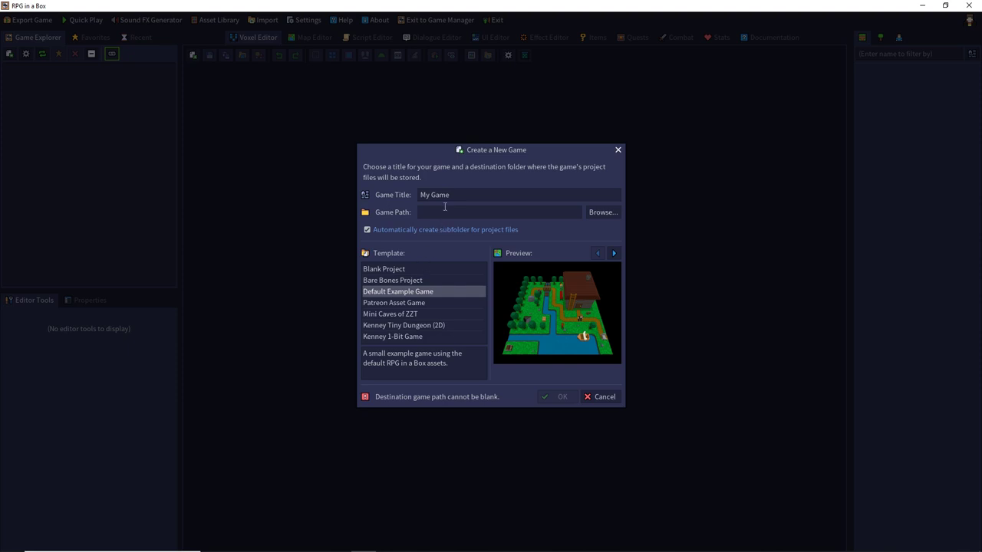
Title the new game 'Testspiel', choose a Desktop folder, and create it as a Blank Project
{"action": "left_click_drag", "start_coordinate": [465, 196], "coordinate": [400, 196]}
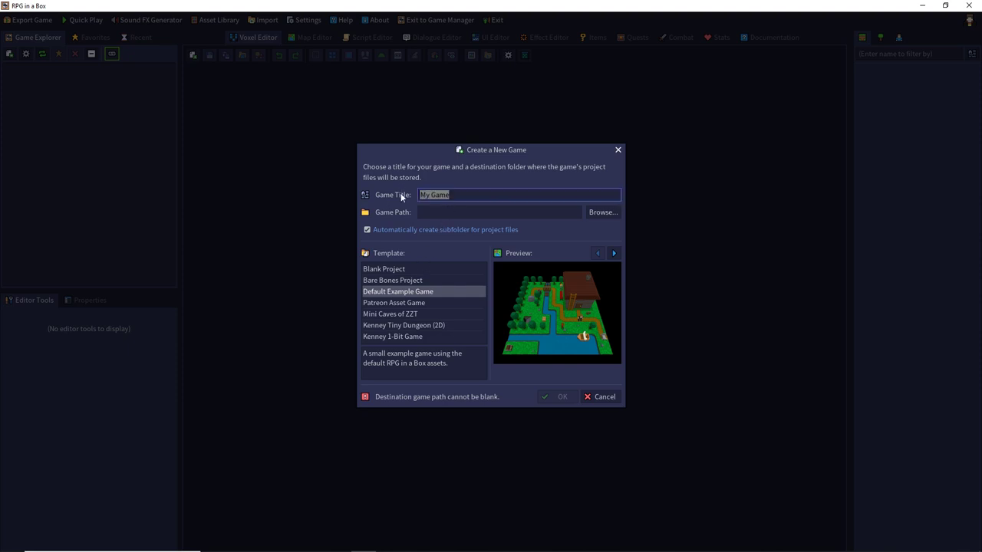
{"action": "type", "text": "Testspiel"}
{"action": "left_click", "coordinate": [603, 212]}
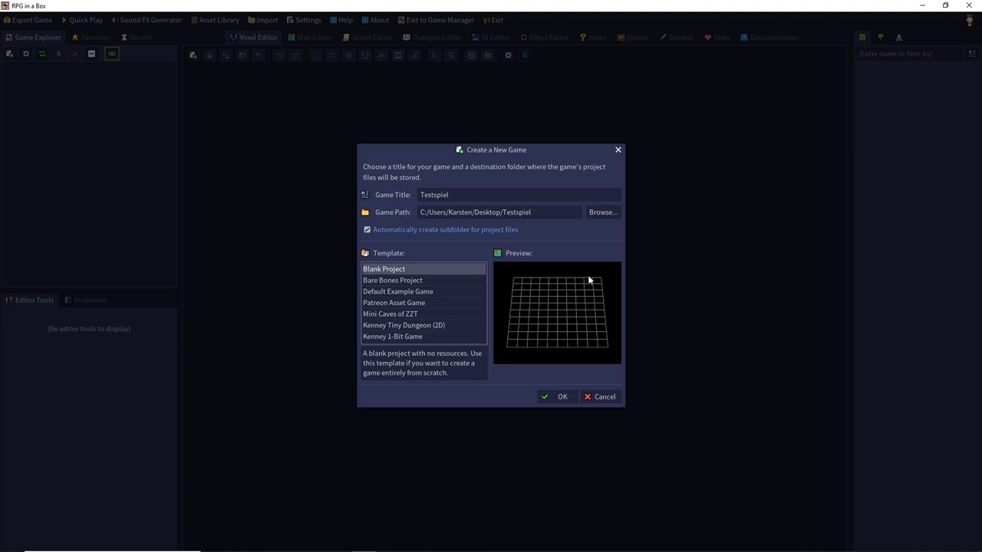
{"action": "left_click", "coordinate": [562, 398]}
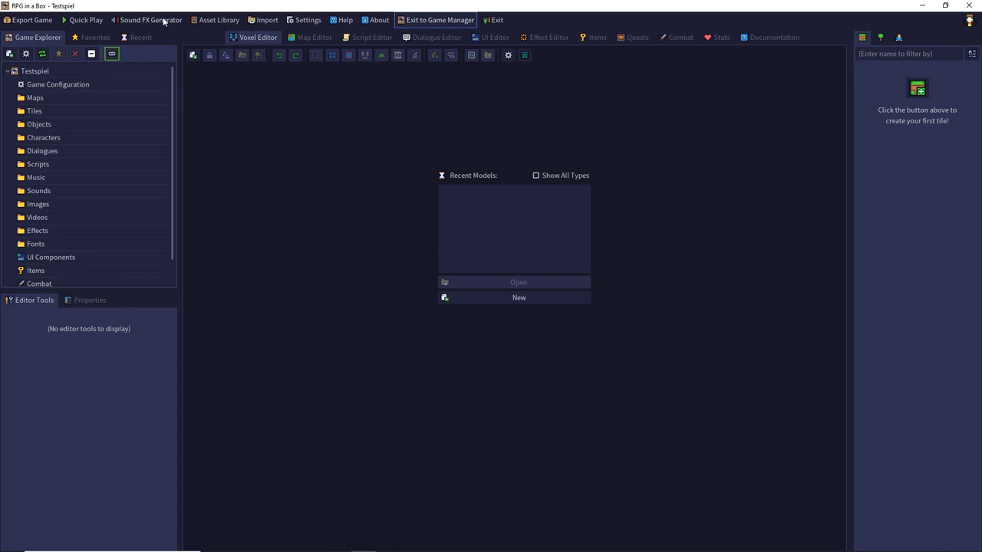
Open the Asset Library from the top menu bar
{"action": "left_click", "coordinate": [218, 21]}
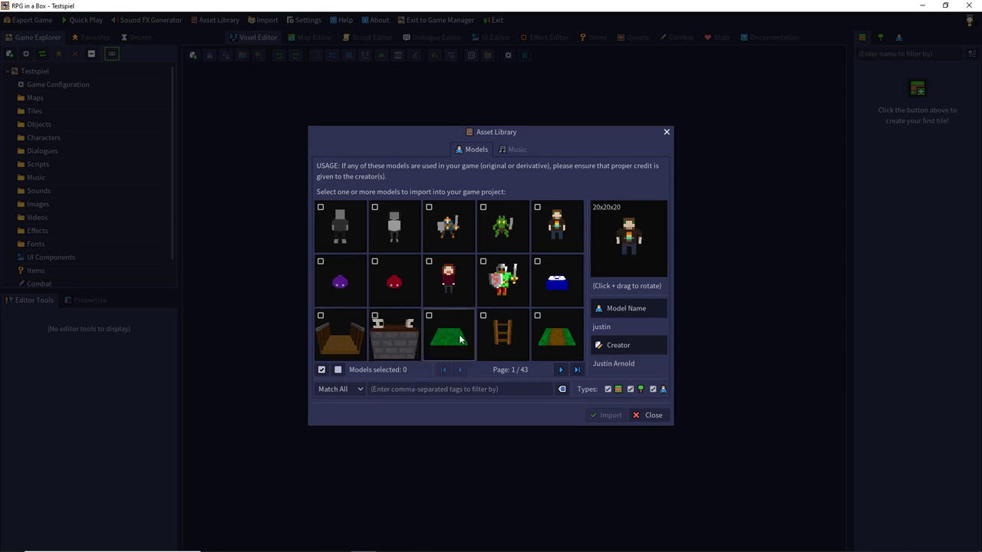
On page 5/43, tick the wood floor, green grass and red brick tiles, then close the library
{"action": "left_click", "coordinate": [562, 370]}
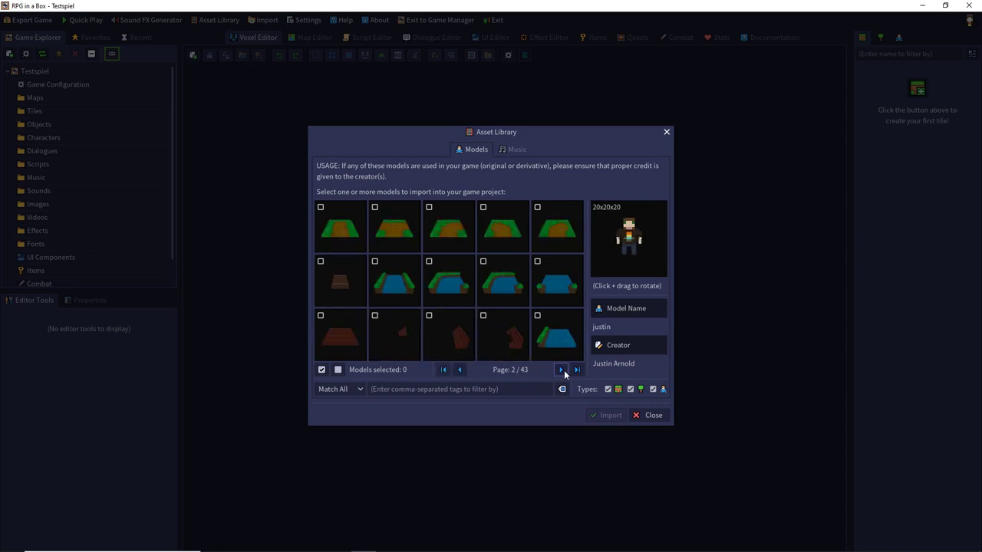
{"action": "left_click", "coordinate": [562, 370]}
{"action": "left_click", "coordinate": [562, 371]}
{"action": "left_click", "coordinate": [563, 371]}
{"action": "left_click", "coordinate": [551, 317]}
{"action": "left_click", "coordinate": [556, 286]}
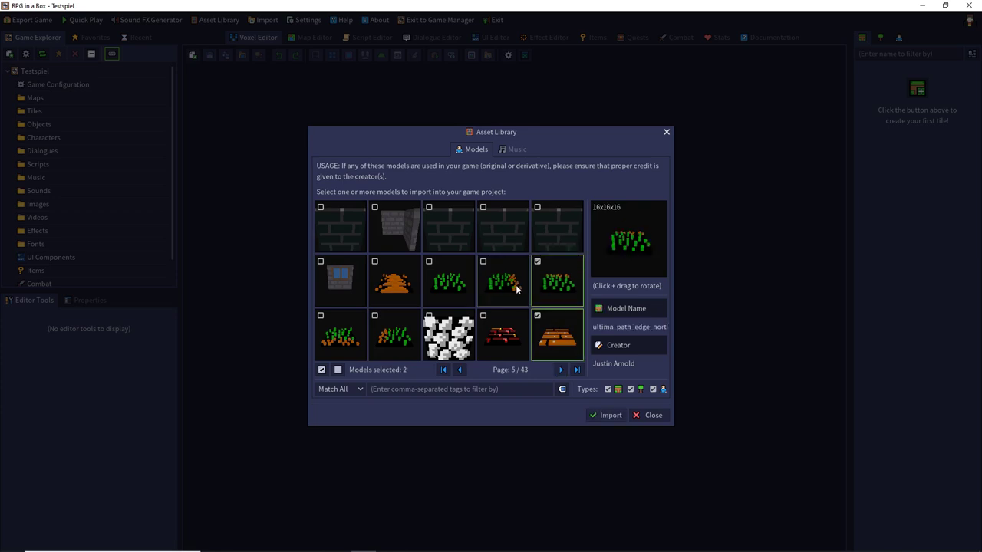
{"action": "left_click", "coordinate": [526, 352]}
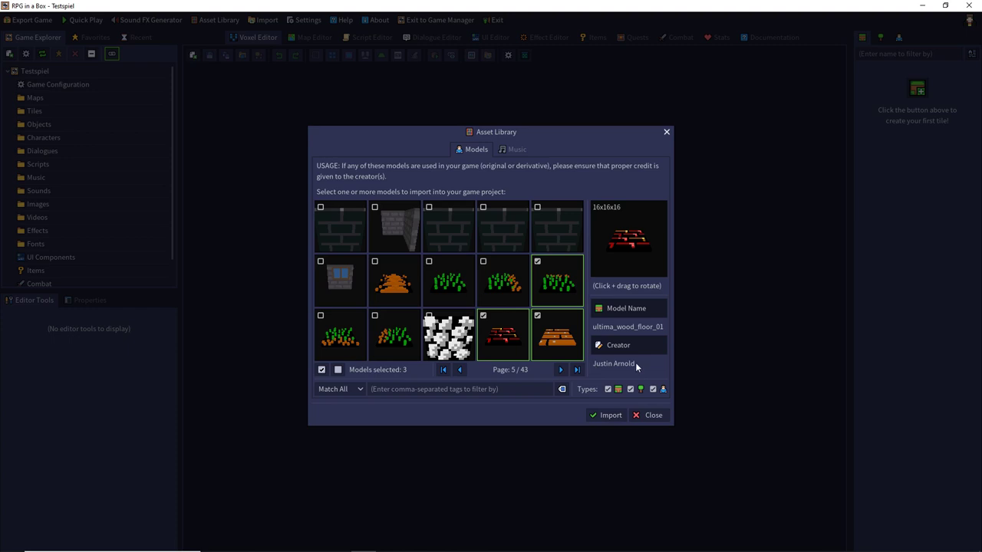
{"action": "left_click", "coordinate": [635, 415]}
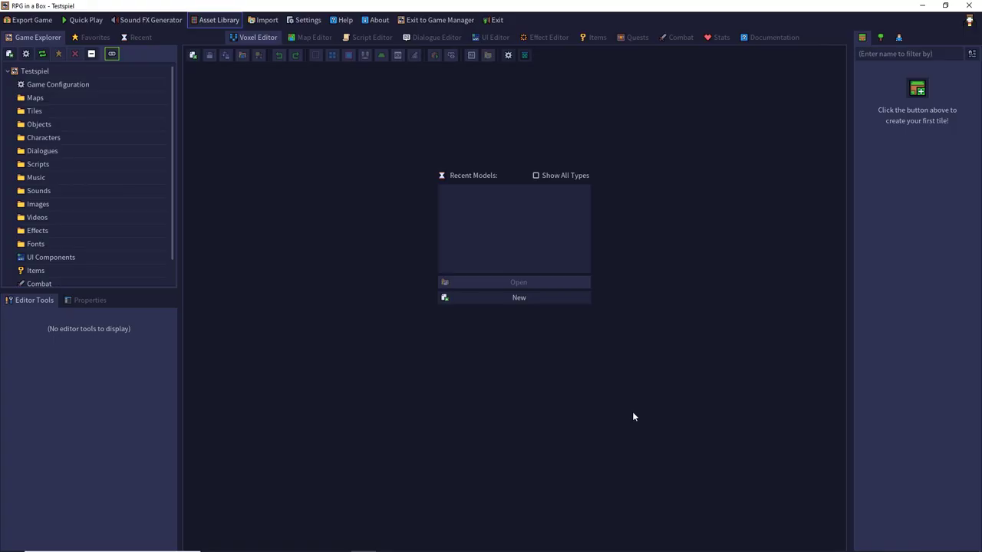
{"action": "left_click", "coordinate": [302, 21]}
{"action": "left_click", "coordinate": [360, 146]}
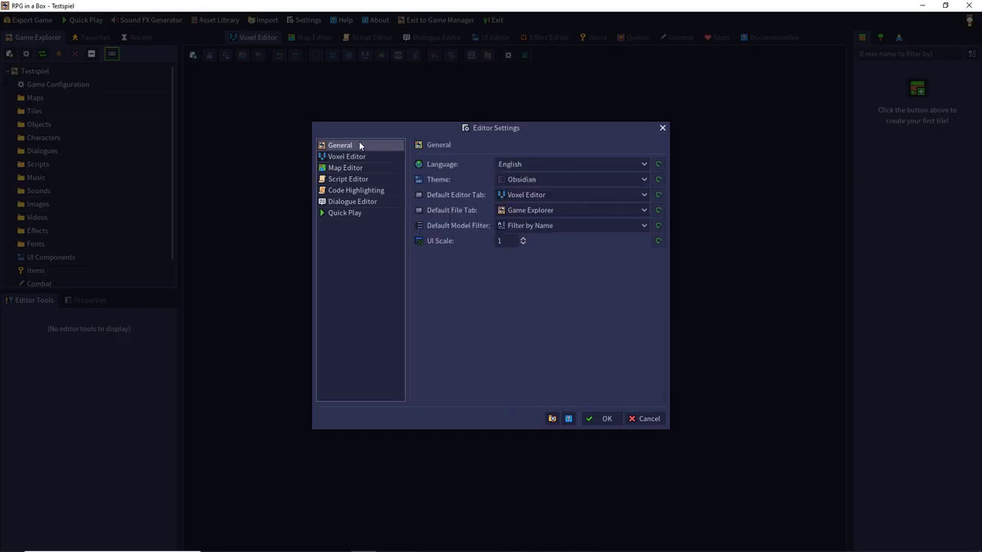
{"action": "left_click", "coordinate": [525, 164]}
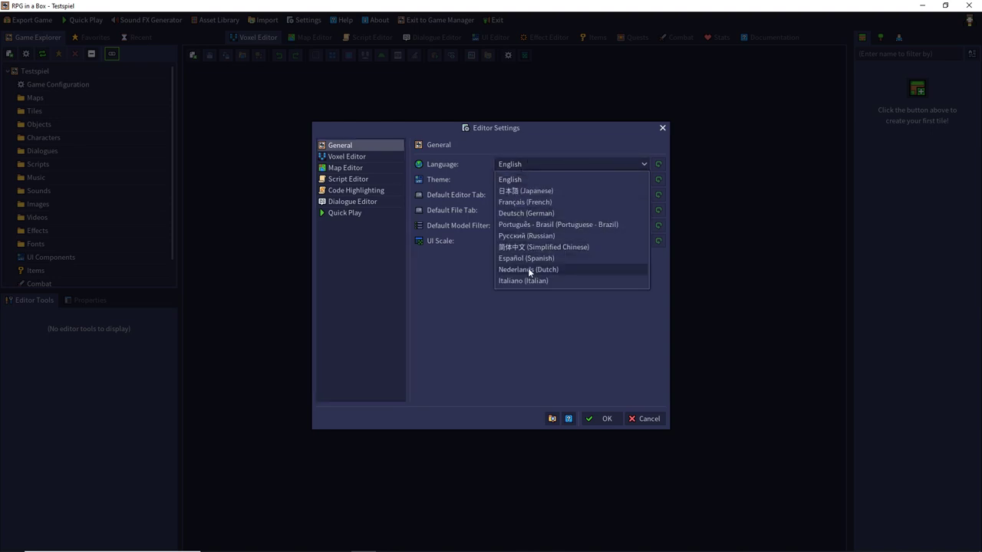
{"action": "left_click", "coordinate": [545, 131]}
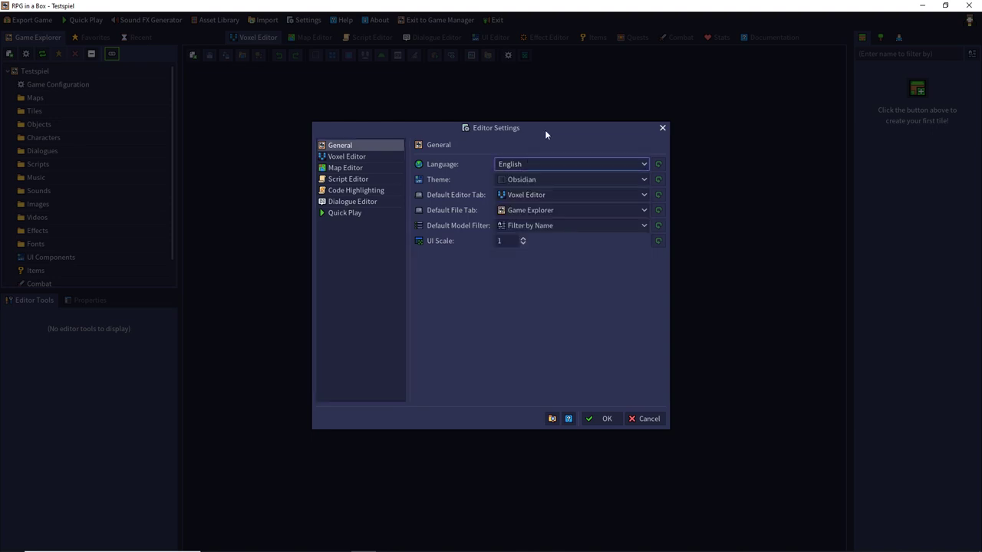
{"action": "left_click", "coordinate": [366, 156]}
{"action": "left_click", "coordinate": [355, 168]}
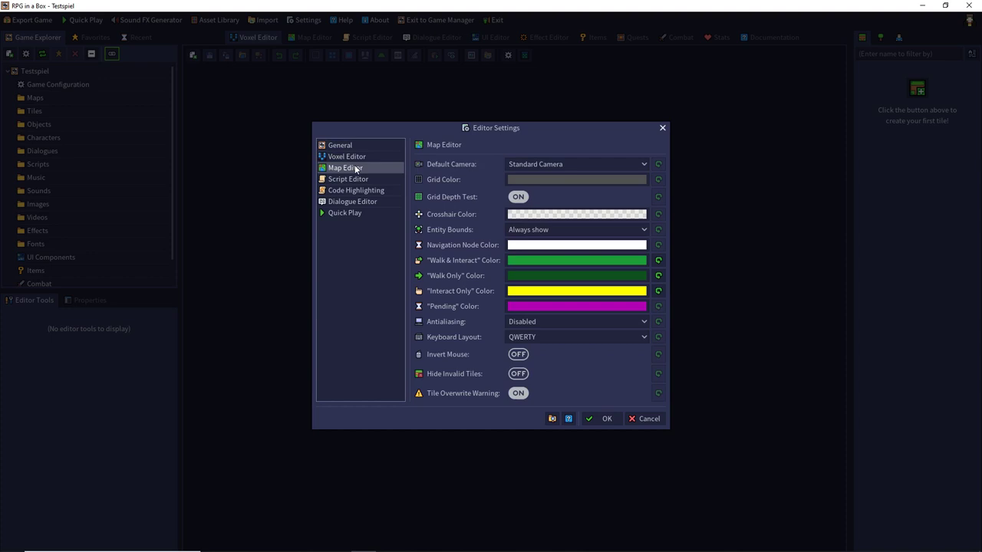
{"action": "left_click", "coordinate": [352, 180]}
{"action": "left_click", "coordinate": [351, 191]}
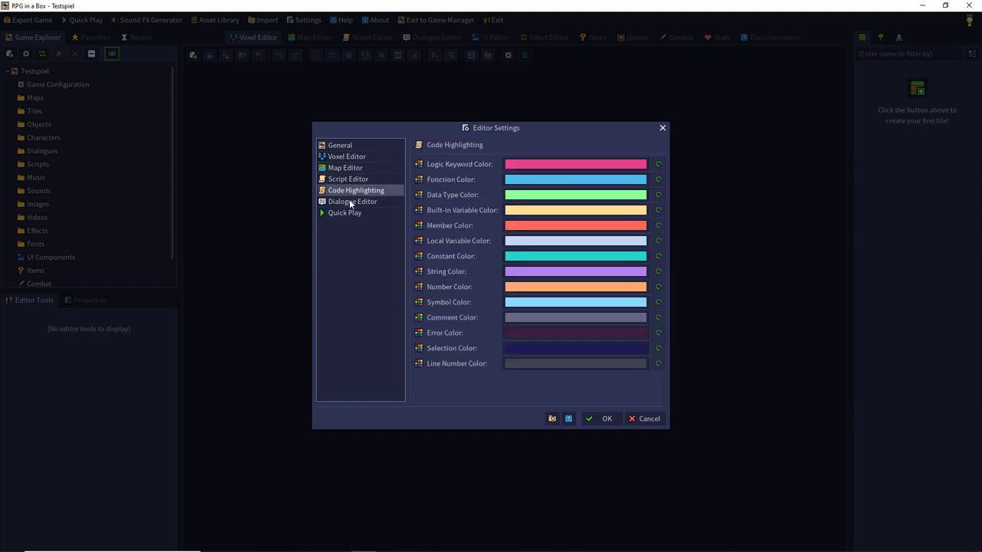
{"action": "left_click", "coordinate": [346, 201]}
{"action": "left_click", "coordinate": [346, 190]}
{"action": "left_click", "coordinate": [345, 171]}
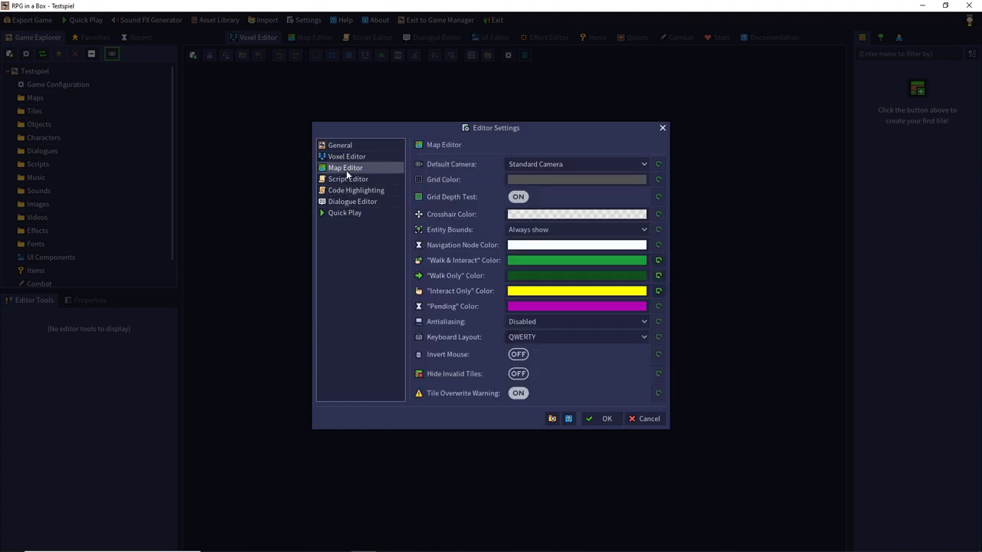
{"action": "left_click", "coordinate": [662, 128]}
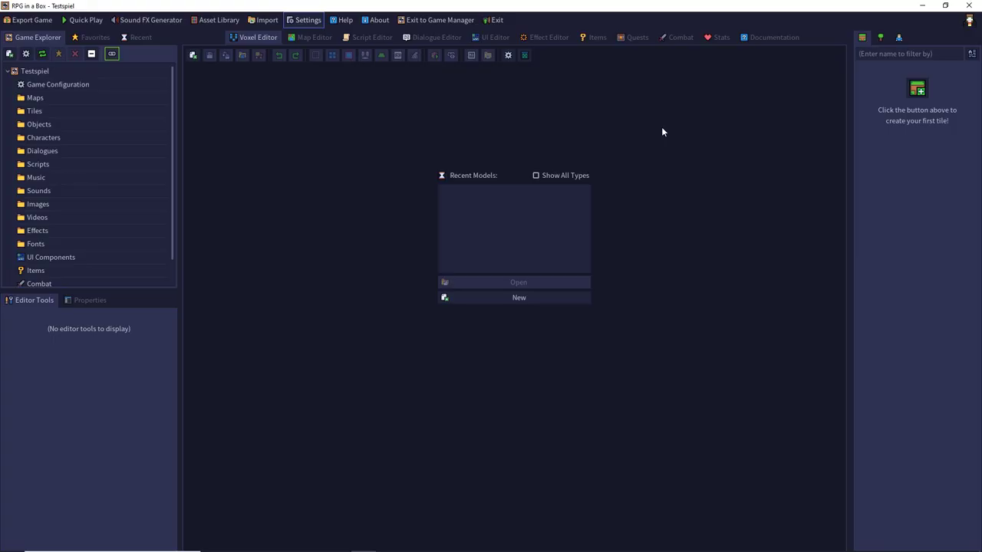
Open the Help documentation and view the Tutorials page under Editor Guides
{"action": "left_click", "coordinate": [342, 20]}
{"action": "double_click", "coordinate": [239, 73]}
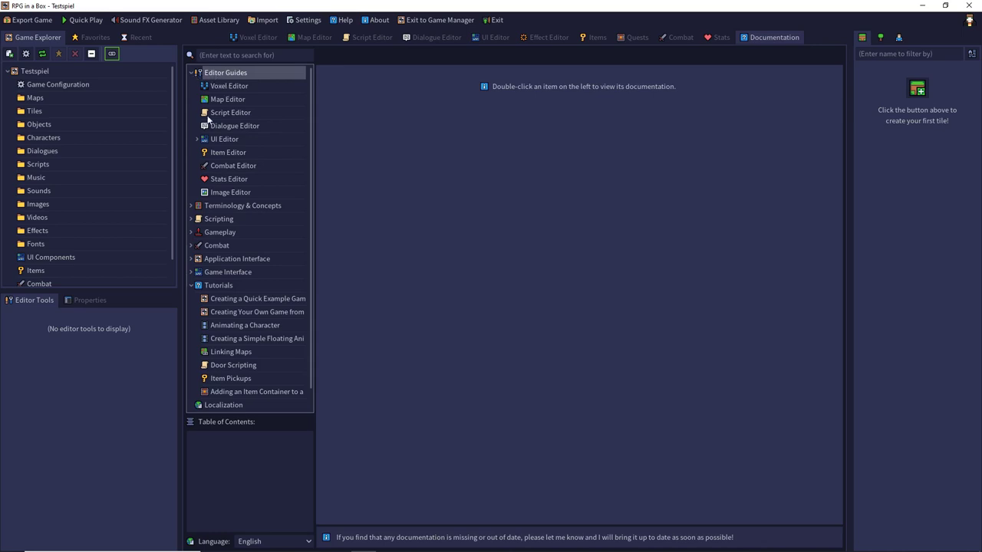
{"action": "double_click", "coordinate": [219, 286]}
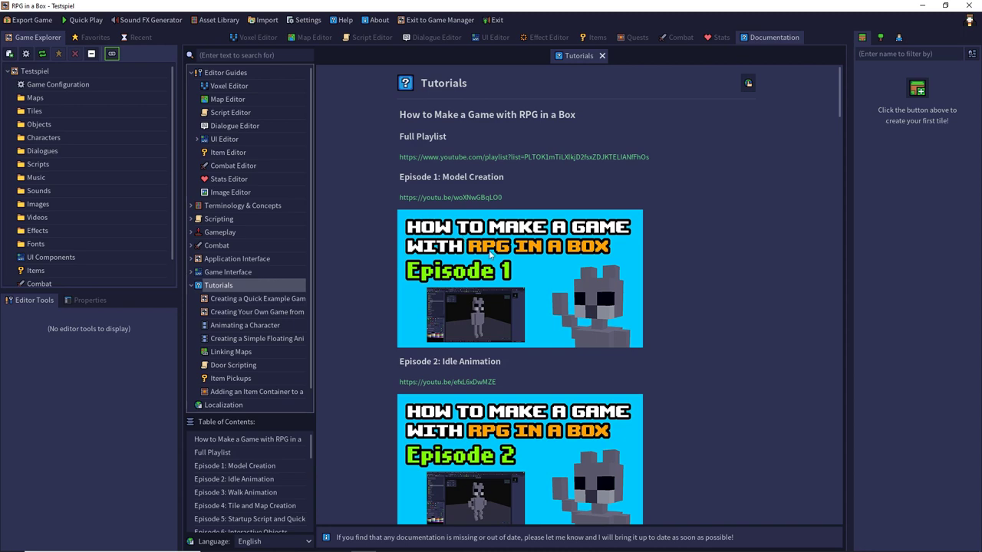
{"action": "scroll", "coordinate": [490, 254], "scroll_direction": "down", "scroll_amount": 6}
{"action": "scroll", "coordinate": [490, 254], "scroll_direction": "up", "scroll_amount": 6}
Close the Tutorials page and collapse the Tutorials and Editor Guides sections
{"action": "left_click", "coordinate": [601, 55]}
{"action": "left_click", "coordinate": [191, 285]}
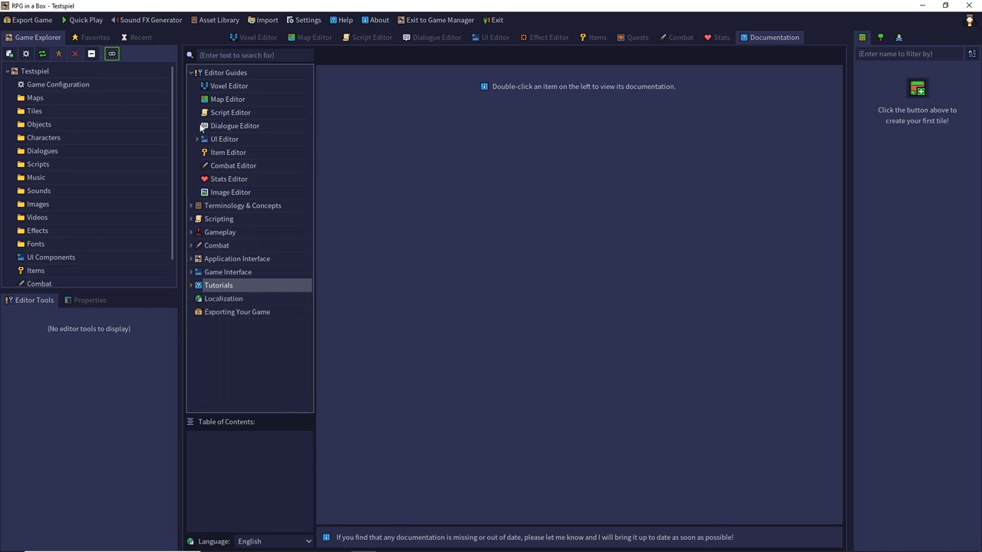
{"action": "left_click", "coordinate": [191, 73]}
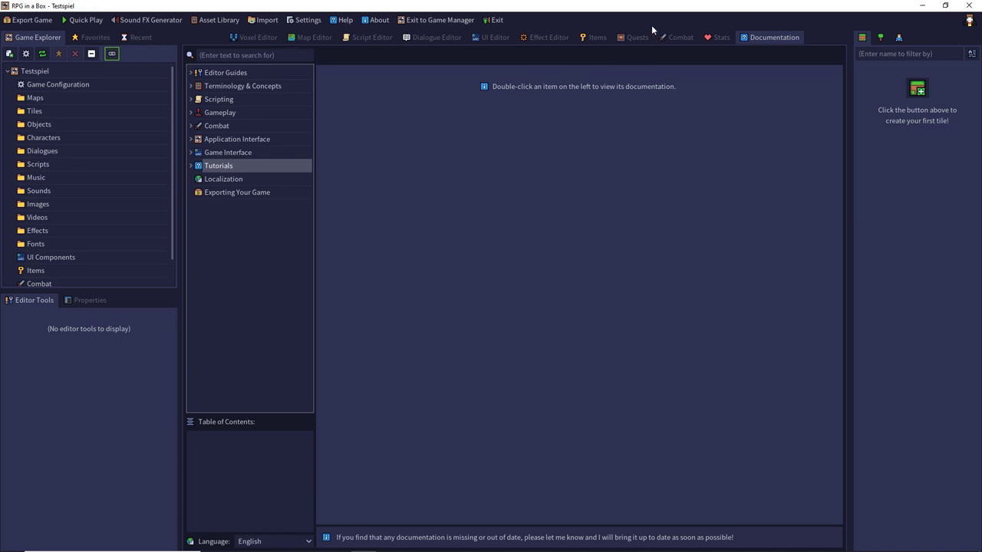
{"action": "left_click", "coordinate": [451, 23]}
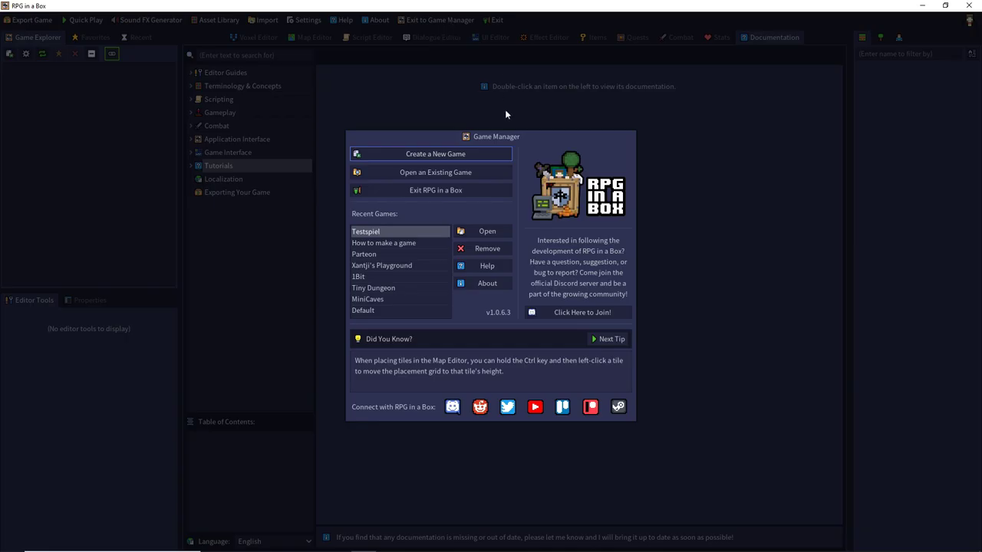
{"action": "double_click", "coordinate": [394, 231]}
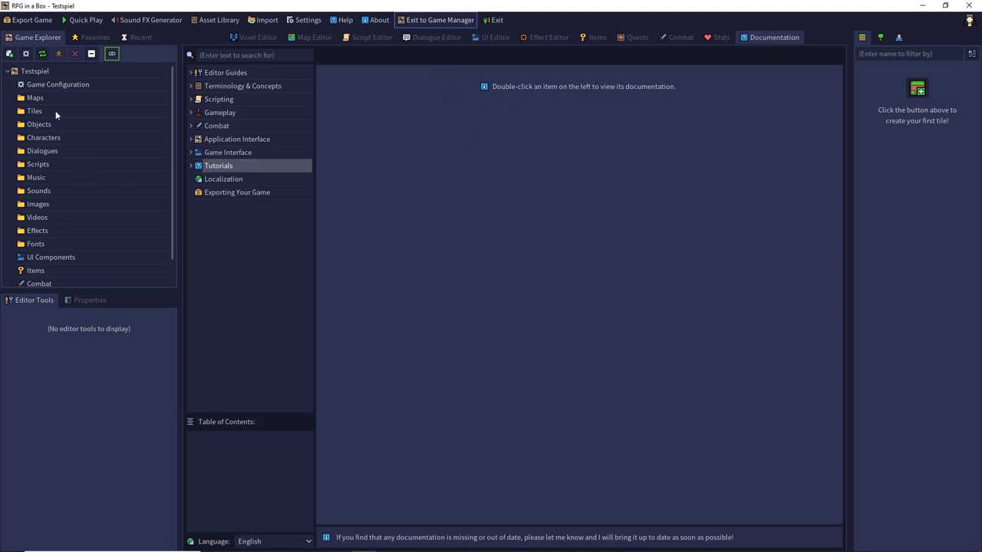
{"action": "scroll", "coordinate": [45, 239], "scroll_direction": "down", "scroll_amount": 2}
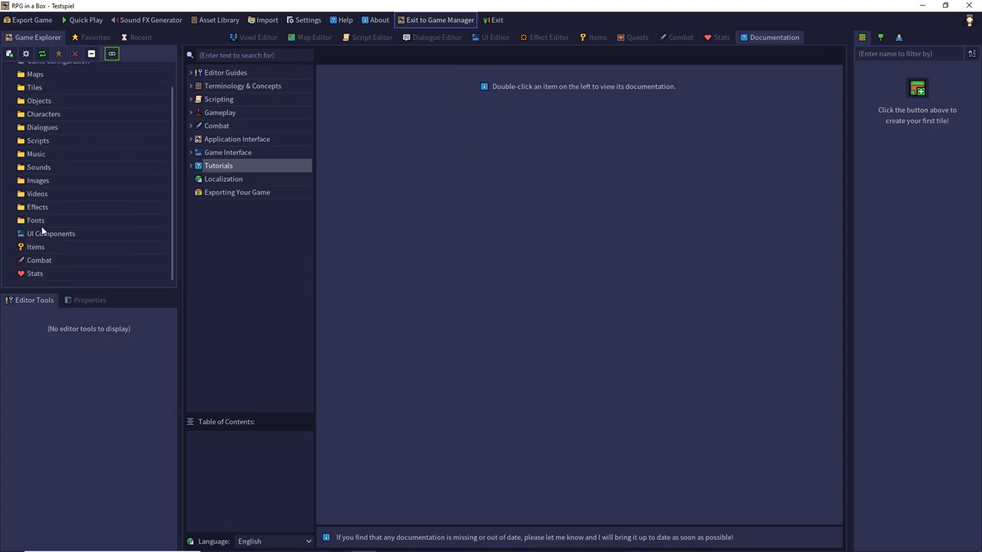
{"action": "scroll", "coordinate": [42, 203], "scroll_direction": "up", "scroll_amount": 2}
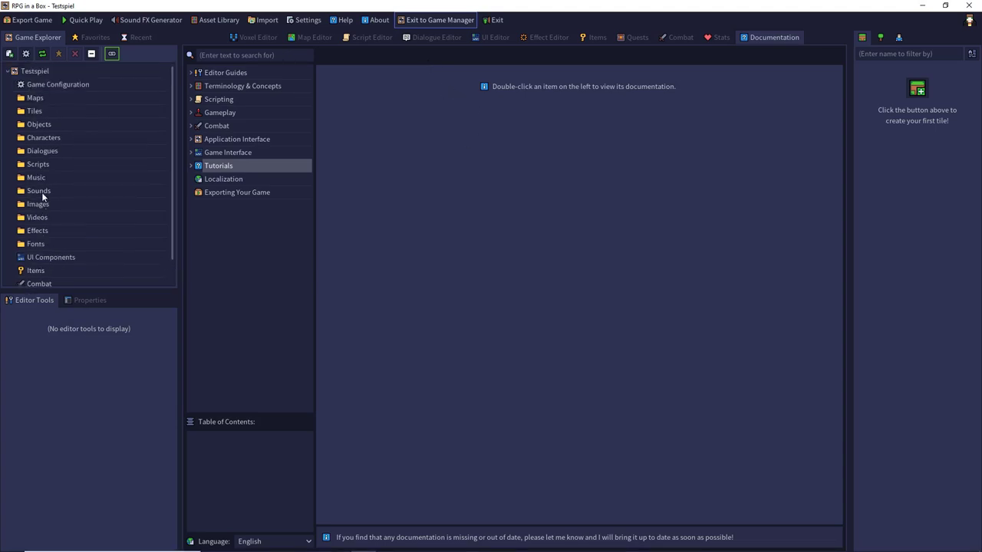
Return to the Voxel Editor tab with its open-or-create model panel
{"action": "left_click", "coordinate": [250, 38]}
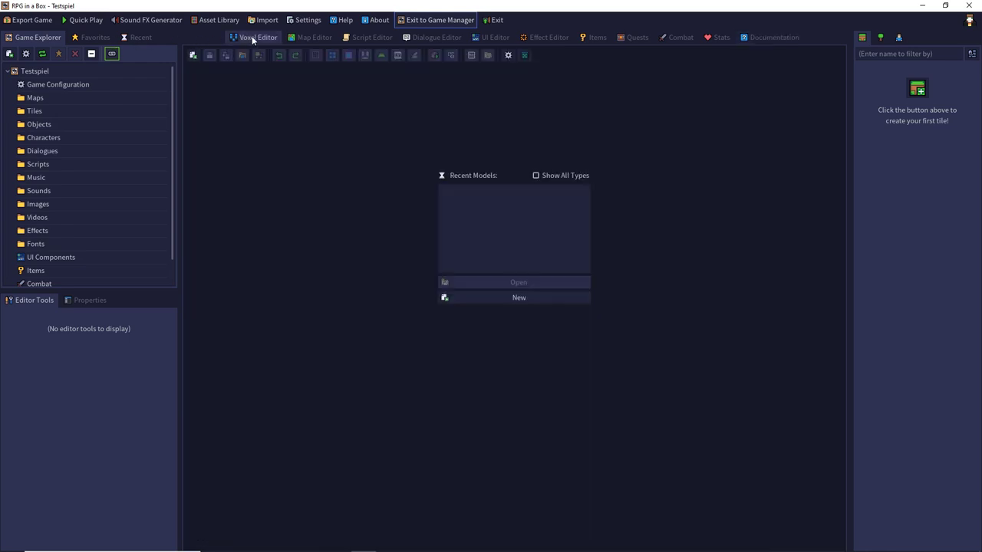